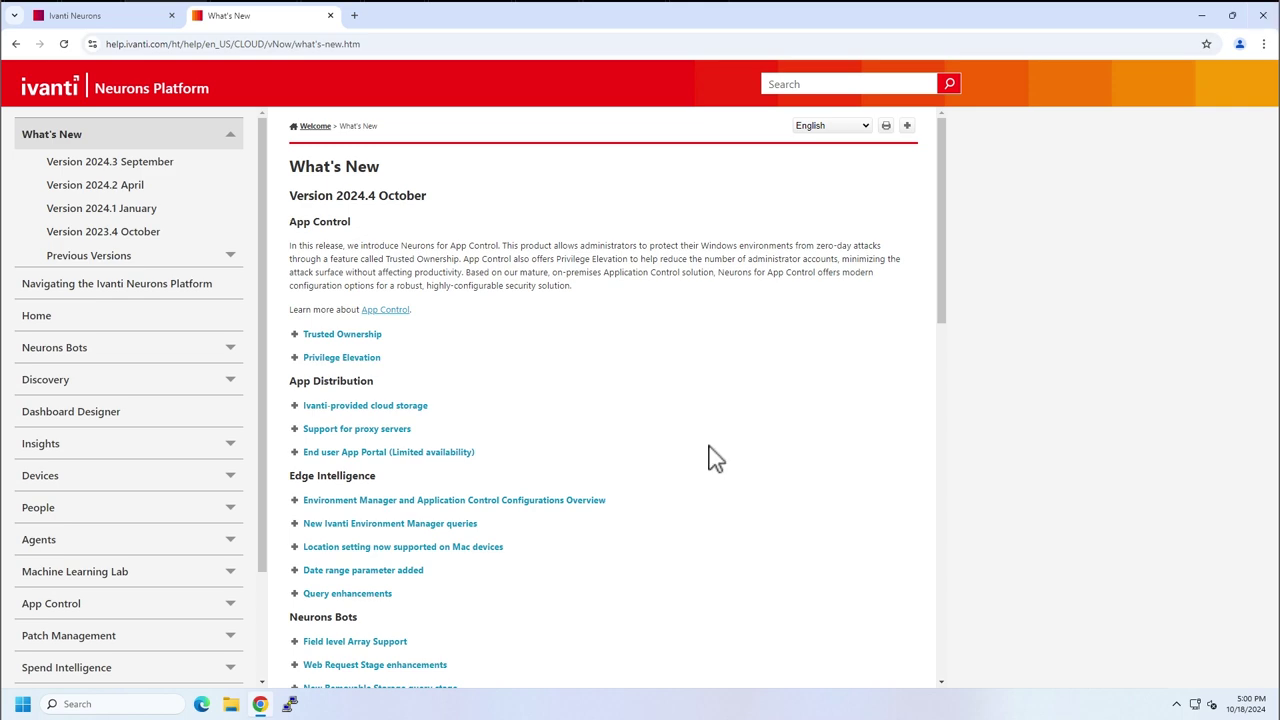
- Scroll What's New to the Patch Management entry on Deploy by Risk – VRR, CVSS and KEV
{"action": "scroll", "coordinate": [714, 459], "scroll_direction": "down", "scroll_amount": 5}
{"action": "scroll", "coordinate": [714, 459], "scroll_direction": "down", "scroll_amount": 2}
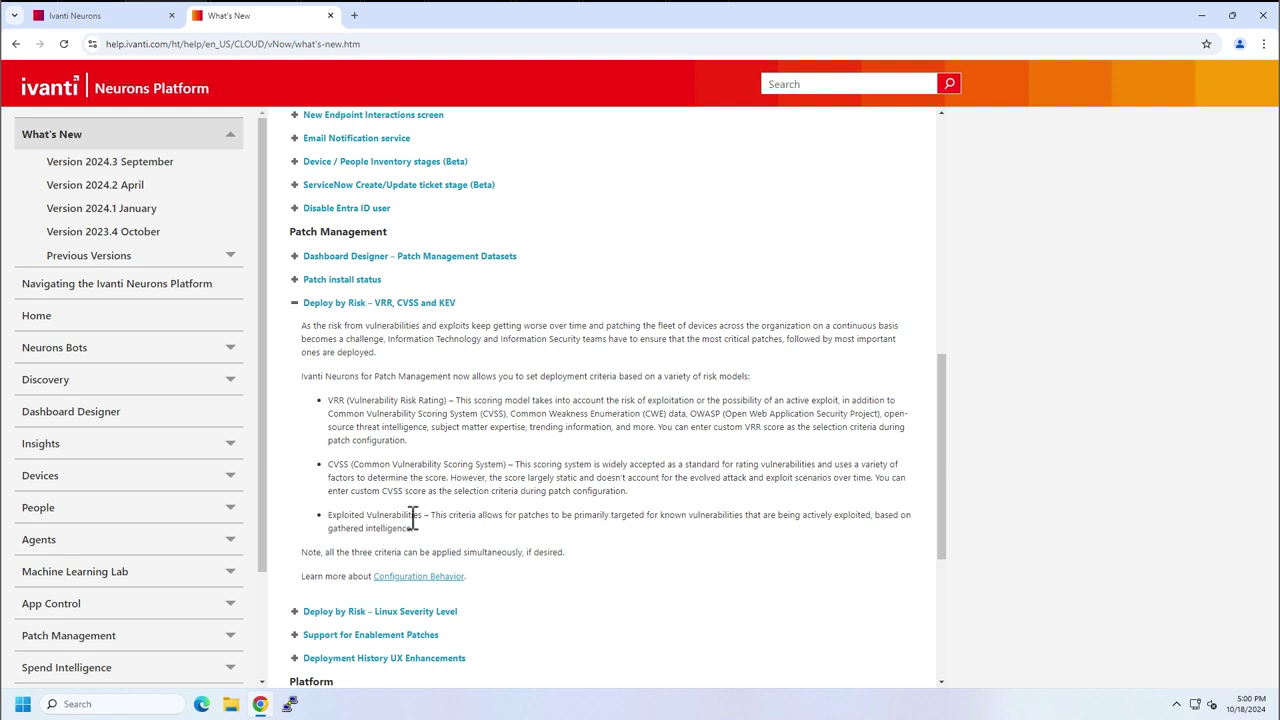
- Back in the patch configuration, keep Deploy by risk score turned on
{"action": "left_click", "coordinate": [127, 20]}
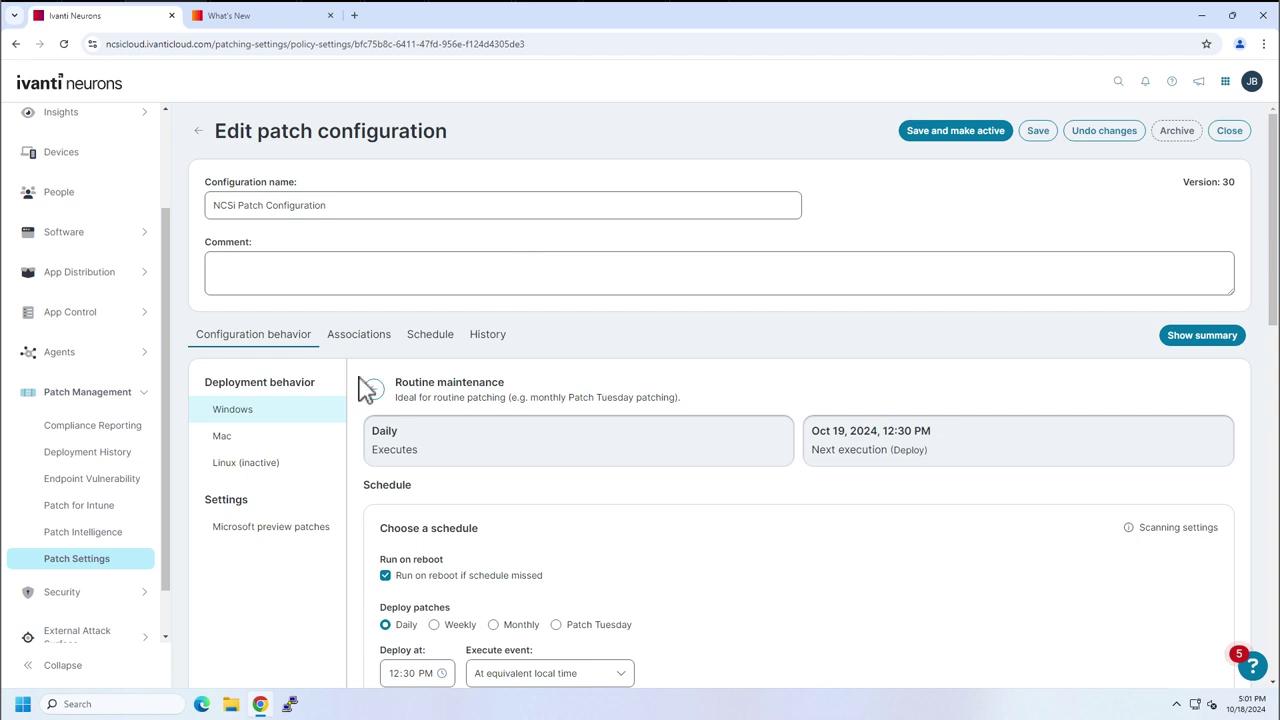
{"action": "scroll", "coordinate": [990, 515], "scroll_direction": "down", "scroll_amount": 5}
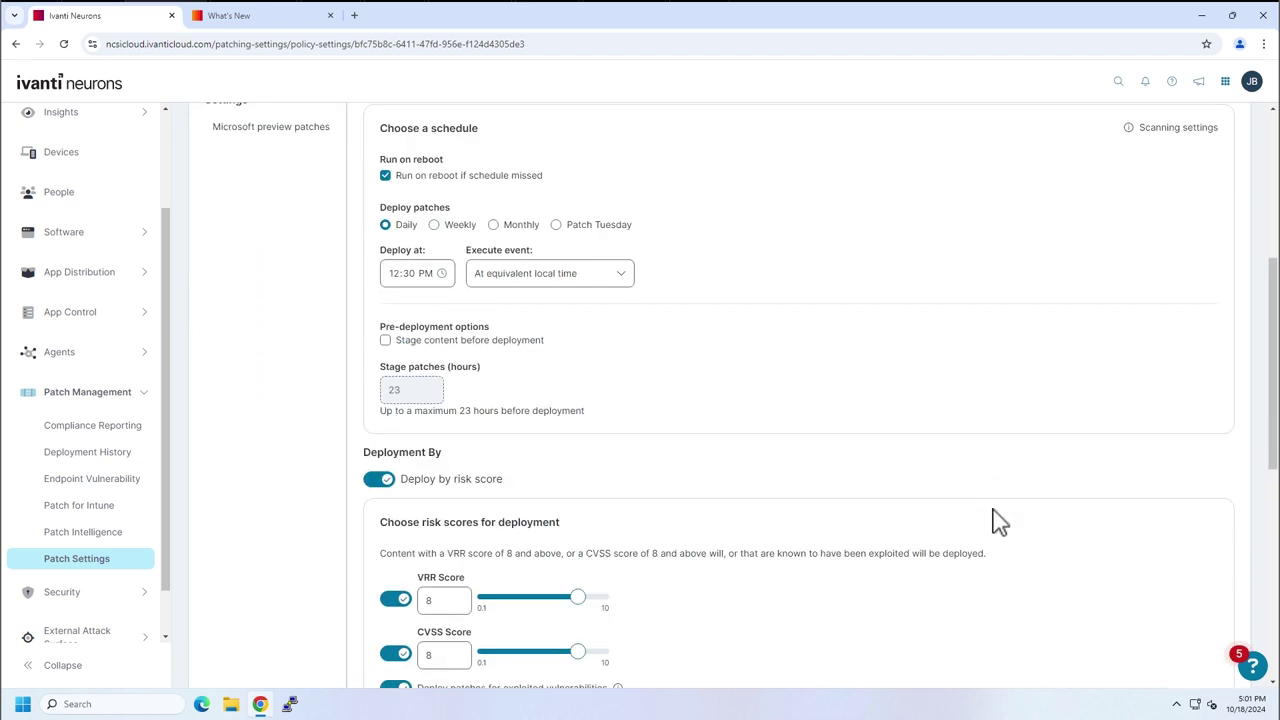
{"action": "left_click", "coordinate": [384, 350]}
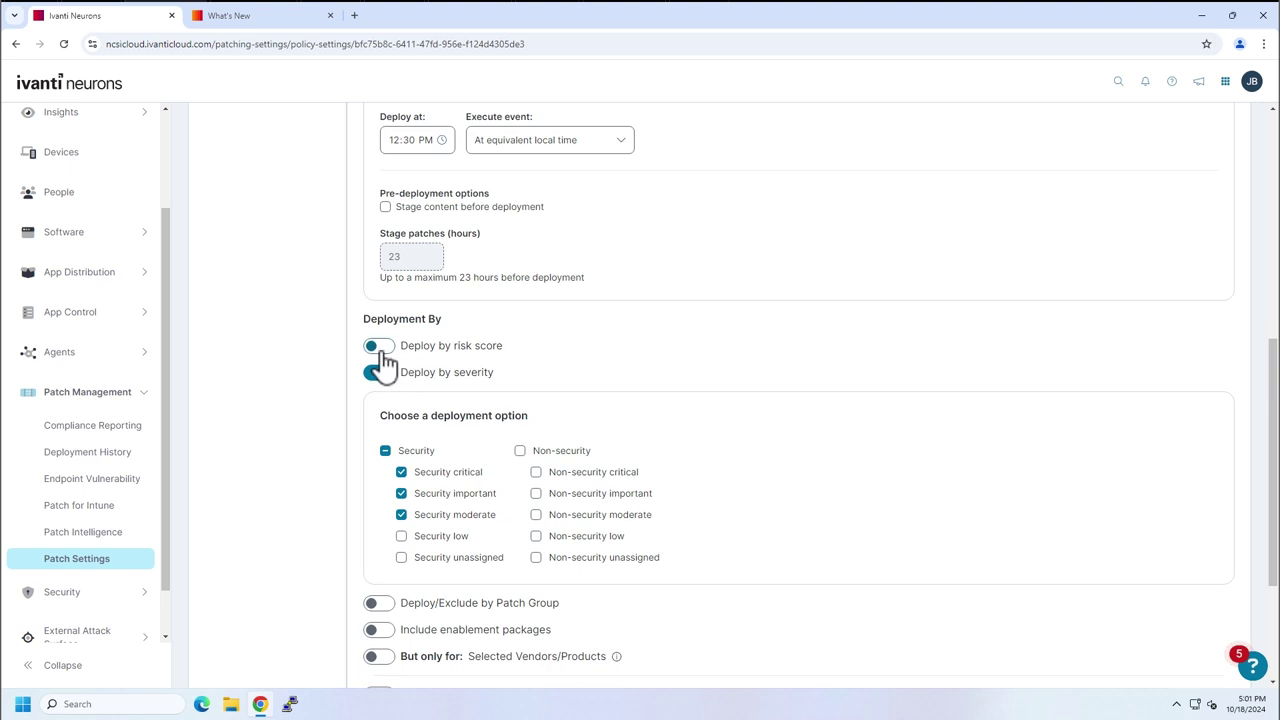
{"action": "left_click", "coordinate": [377, 350]}
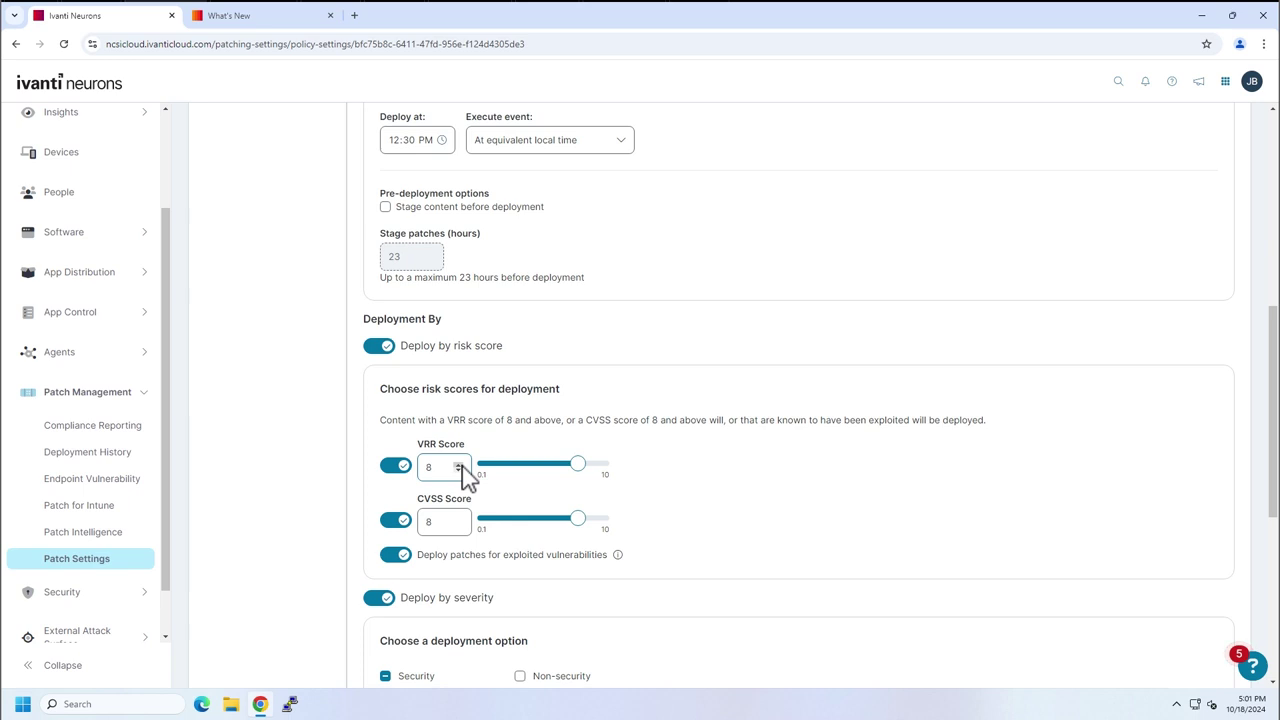
- Raise the VRR score threshold to 8.9 and the CVSS threshold to 8.3
{"action": "left_click", "coordinate": [459, 466]}
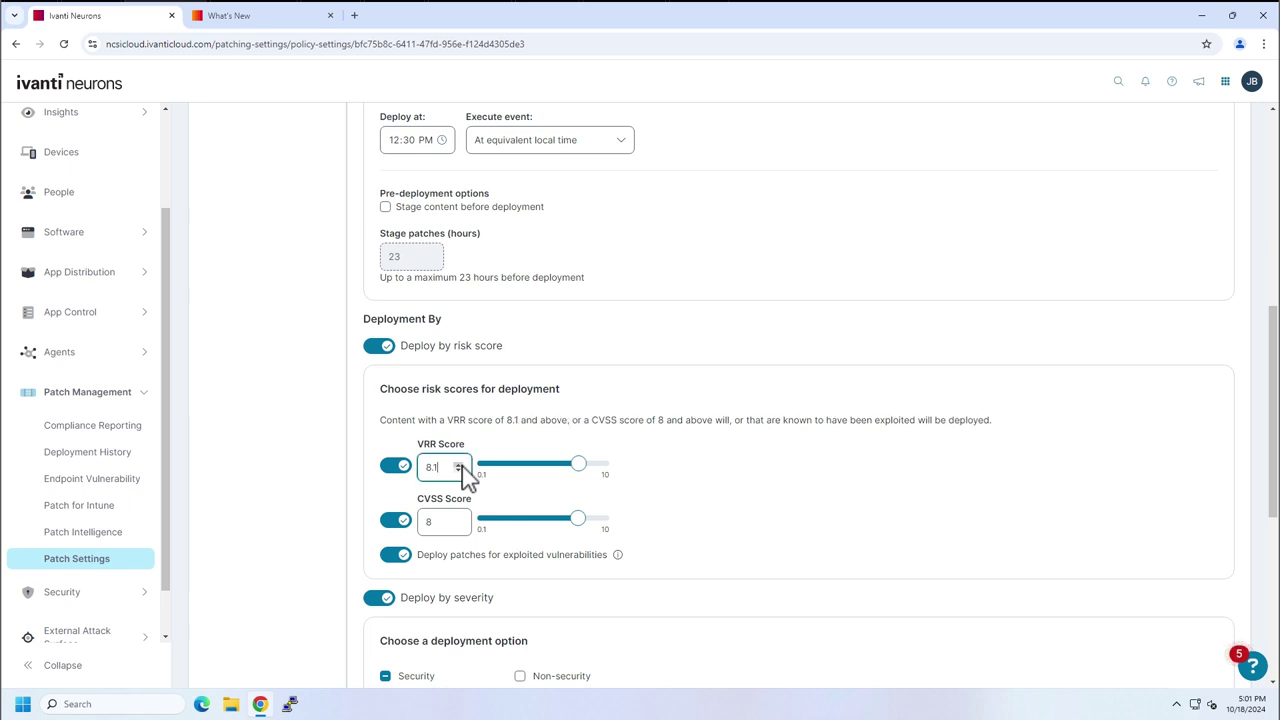
{"action": "left_click", "coordinate": [459, 466]}
{"action": "left_click", "coordinate": [459, 466]}
{"action": "left_click", "coordinate": [459, 466]}
{"action": "left_click", "coordinate": [459, 466]}
{"action": "left_click", "coordinate": [459, 466]}
{"action": "left_click", "coordinate": [459, 466]}
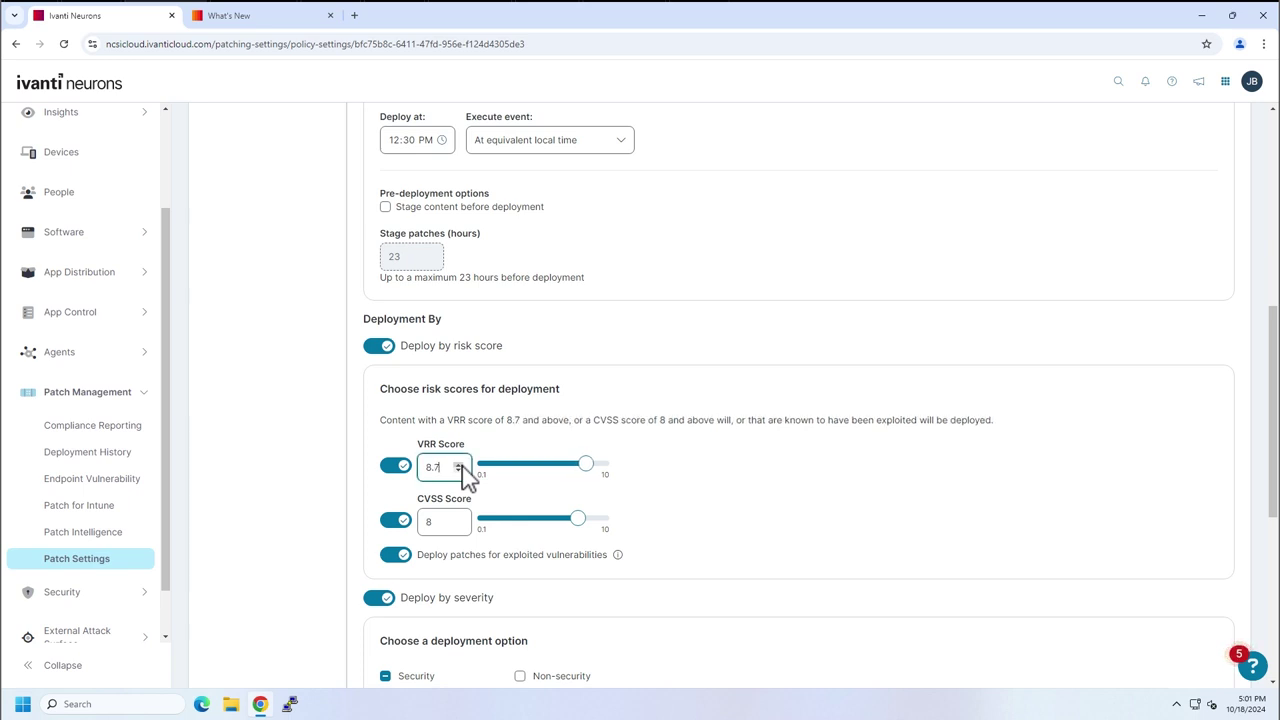
{"action": "left_click", "coordinate": [459, 466]}
{"action": "left_click", "coordinate": [459, 466]}
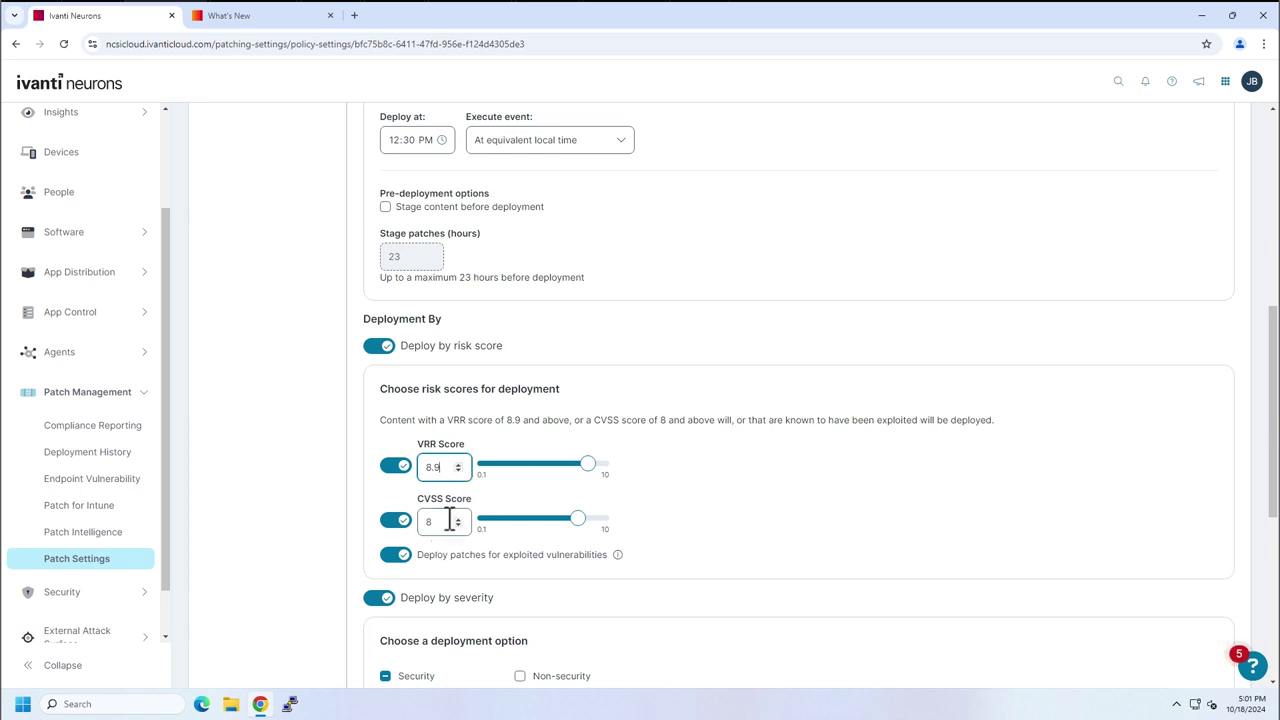
{"action": "scroll", "coordinate": [455, 528], "scroll_direction": "down", "scroll_amount": 1}
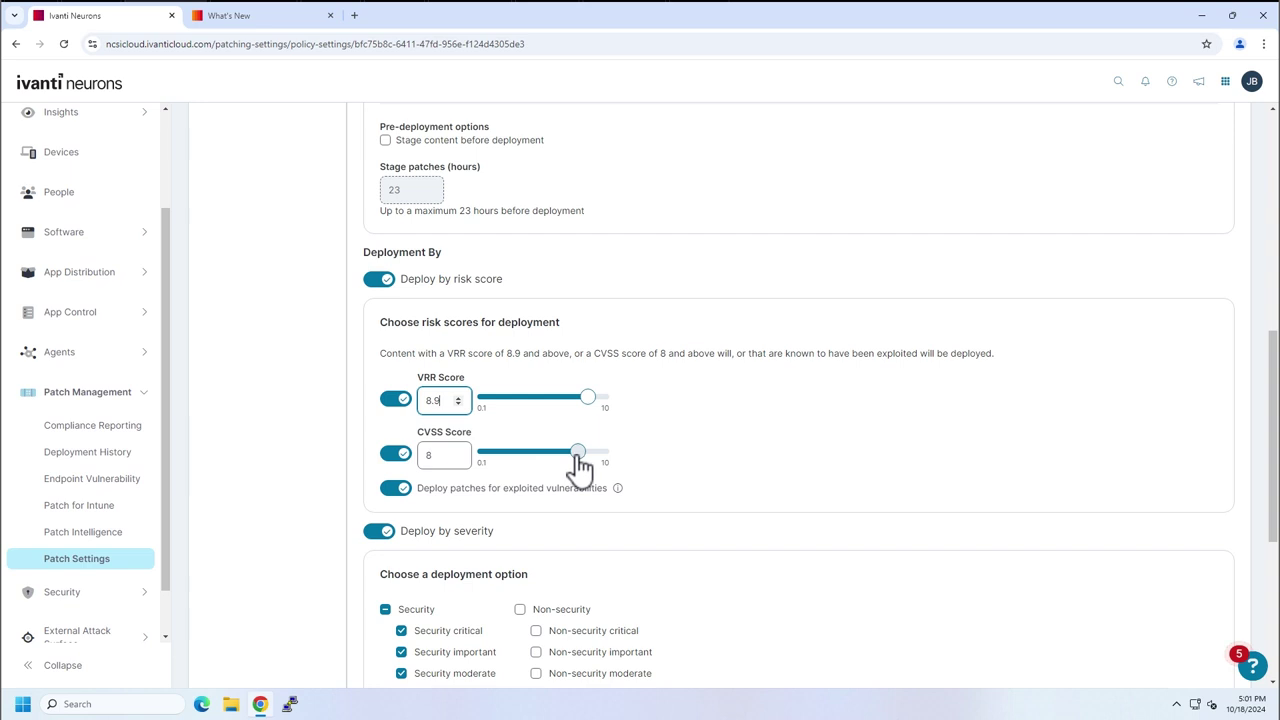
{"action": "left_click_drag", "start_coordinate": [578, 453], "coordinate": [582, 466]}
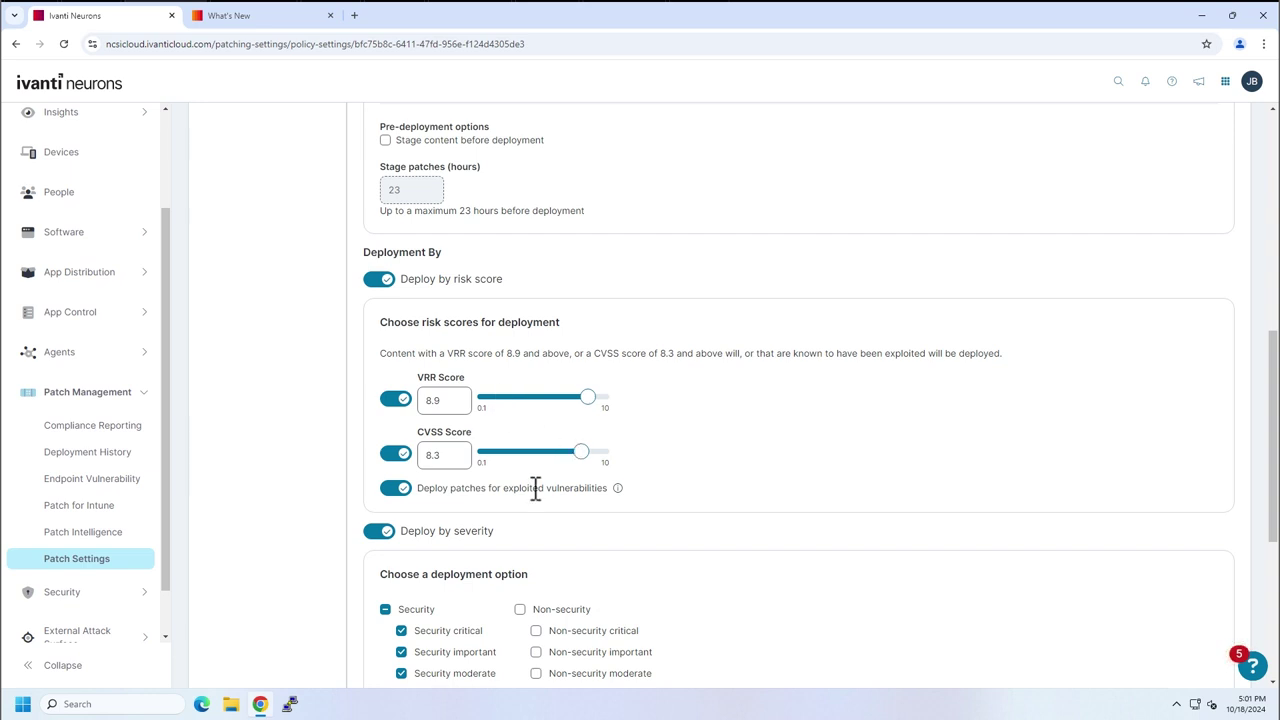
- Enable Deploy/Exclude by Patch Group and Include enablement packages for Windows deployment
{"action": "scroll", "coordinate": [548, 490], "scroll_direction": "down", "scroll_amount": 3}
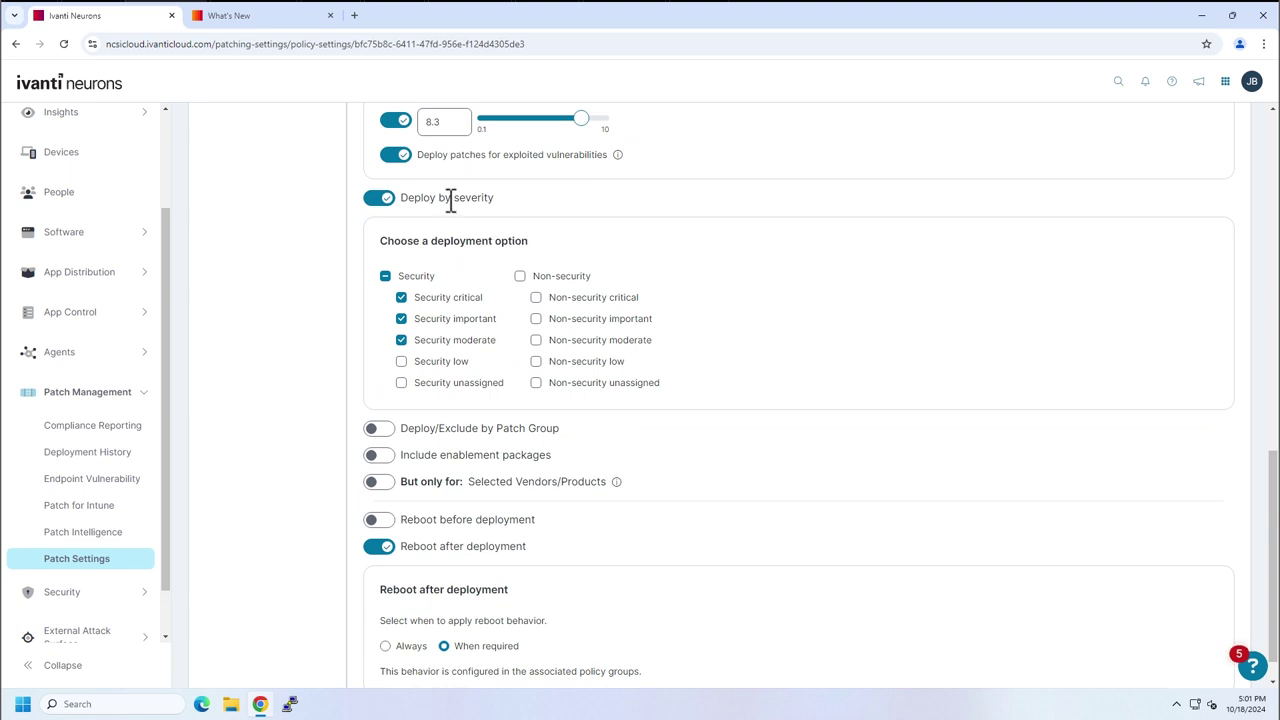
{"action": "left_click", "coordinate": [377, 430]}
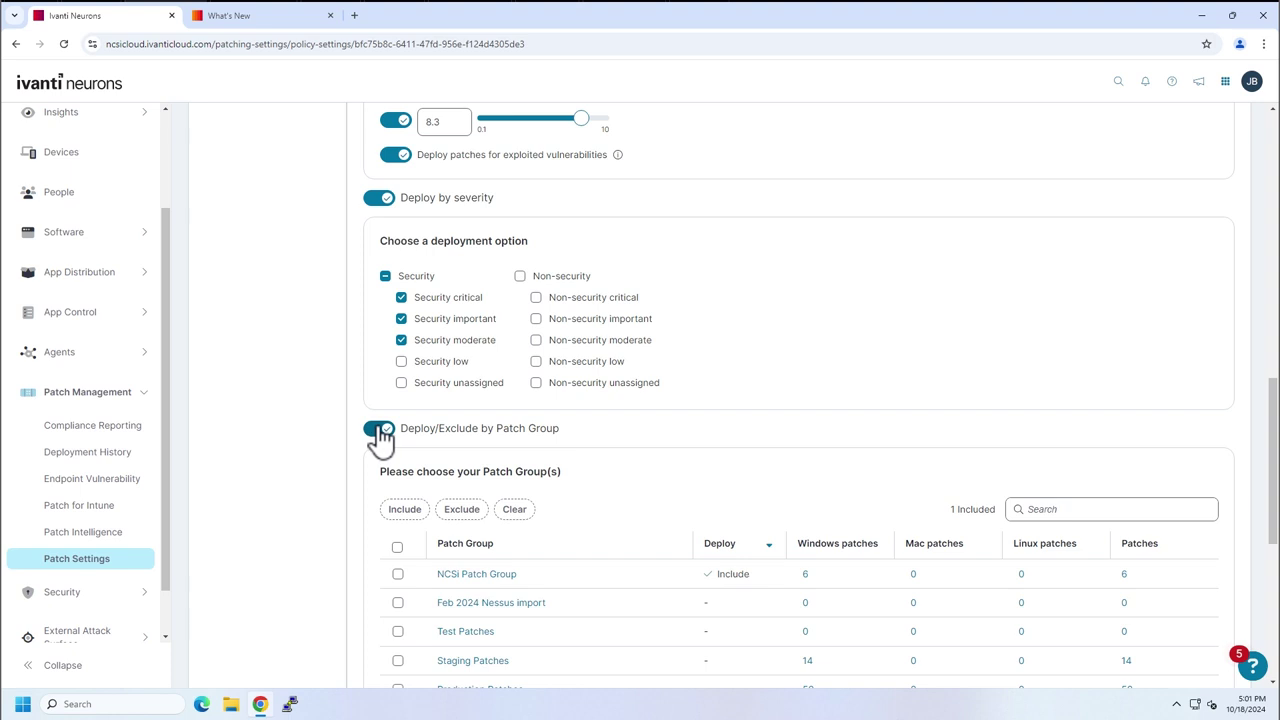
{"action": "scroll", "coordinate": [477, 490], "scroll_direction": "down", "scroll_amount": 5}
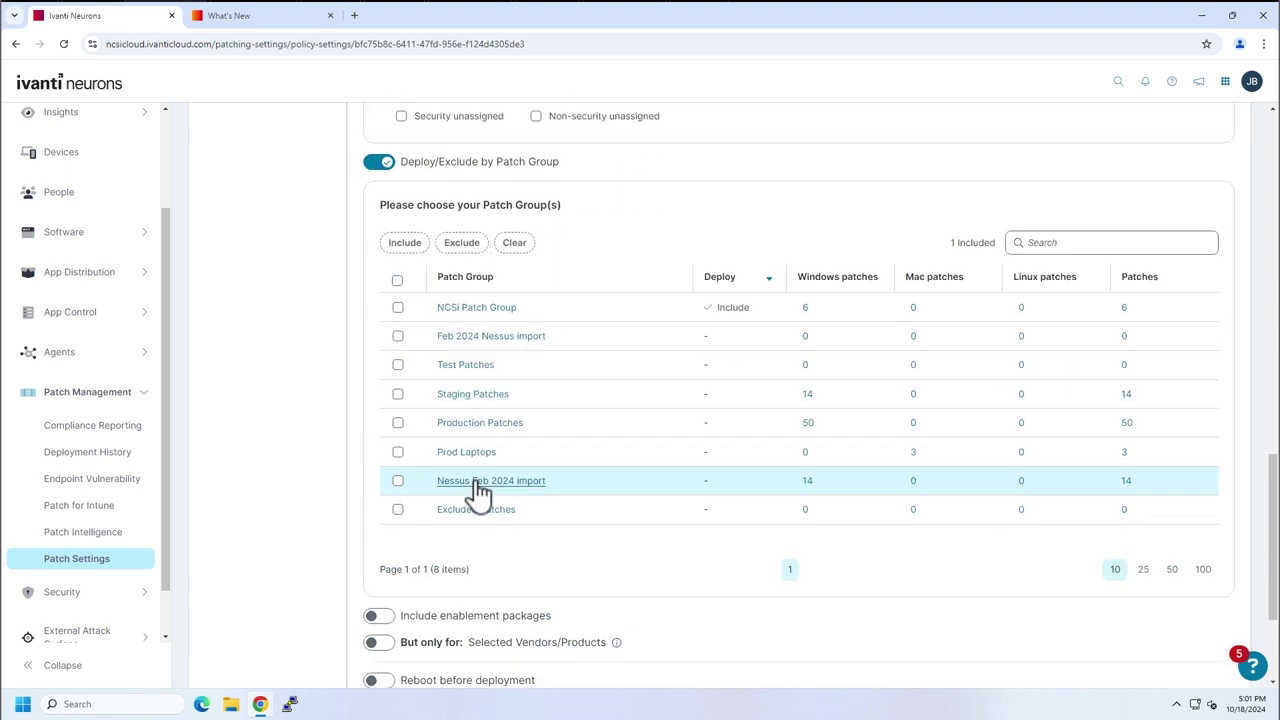
{"action": "left_click", "coordinate": [380, 418]}
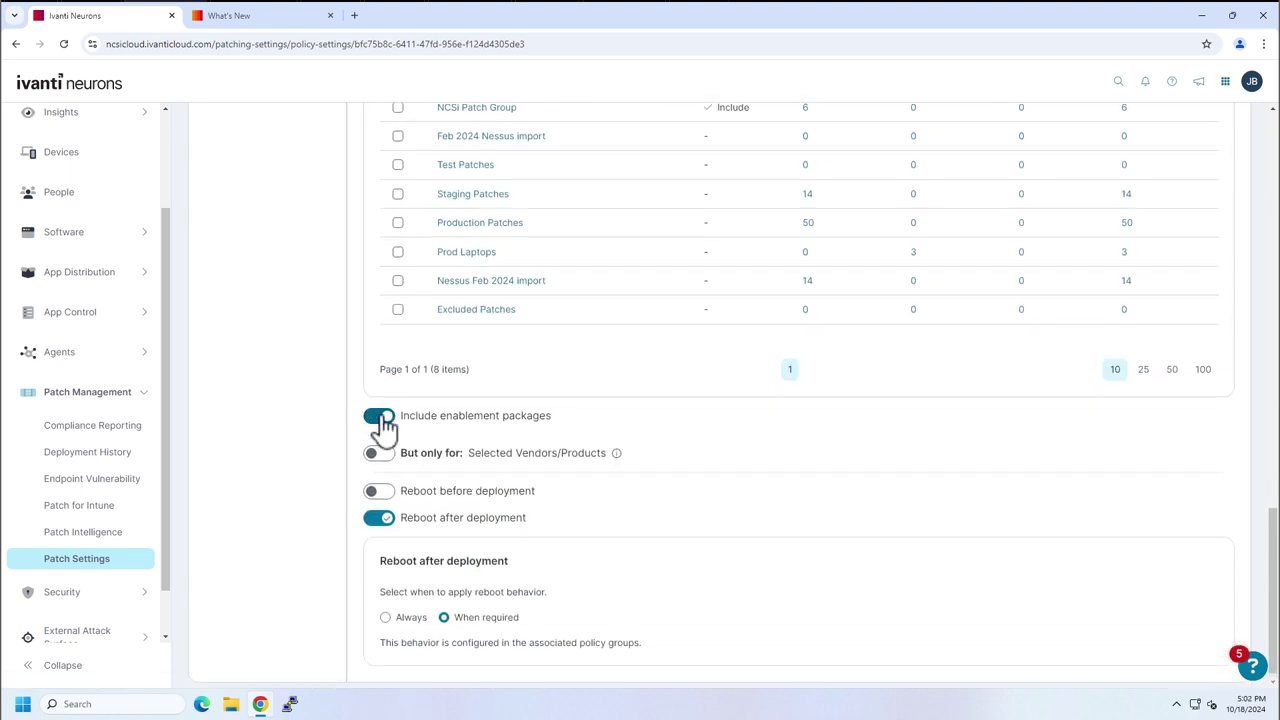
- In the What's New release notes, expand the Support for Enablement Patches entry
{"action": "left_click", "coordinate": [275, 15]}
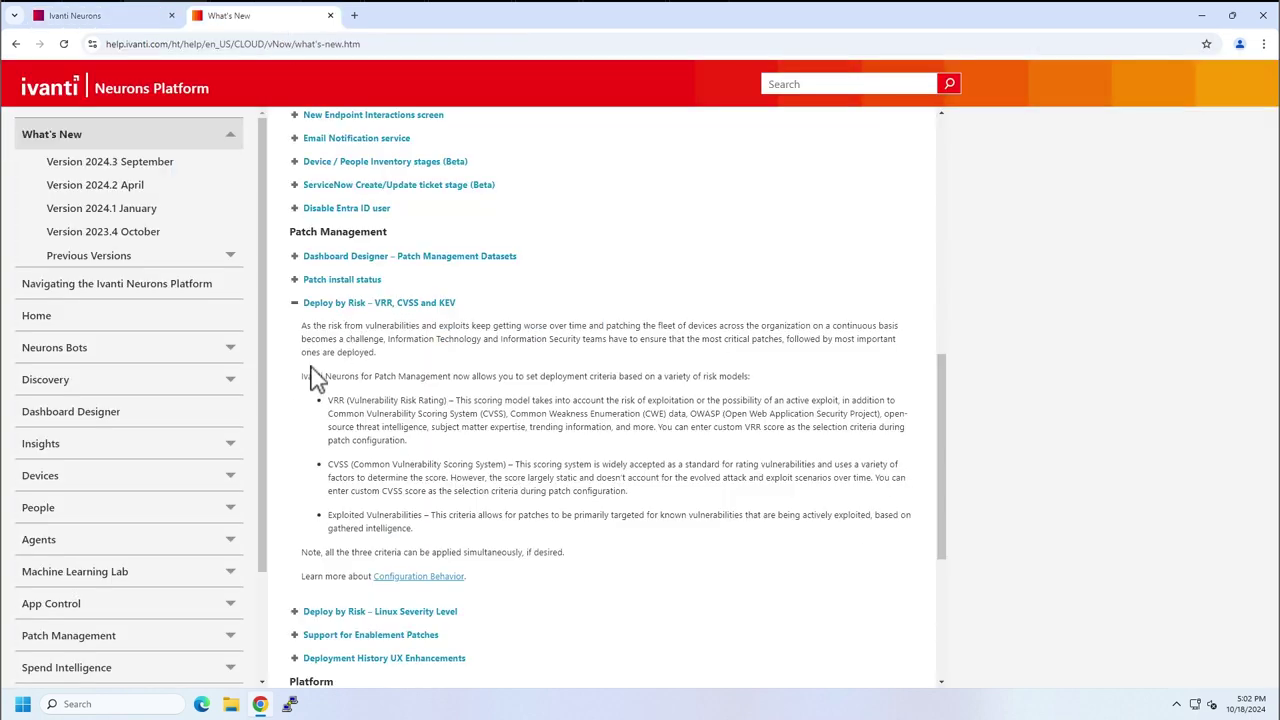
{"action": "scroll", "coordinate": [343, 430], "scroll_direction": "down", "scroll_amount": 1}
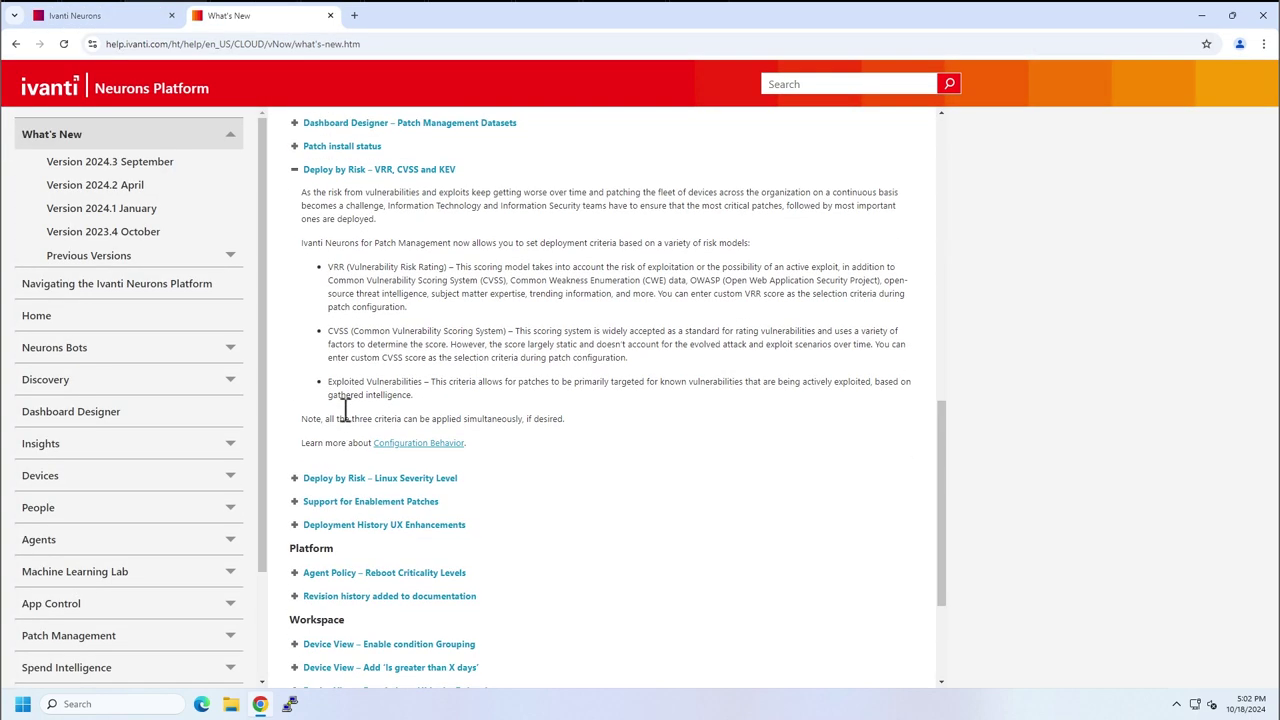
{"action": "left_click", "coordinate": [301, 502]}
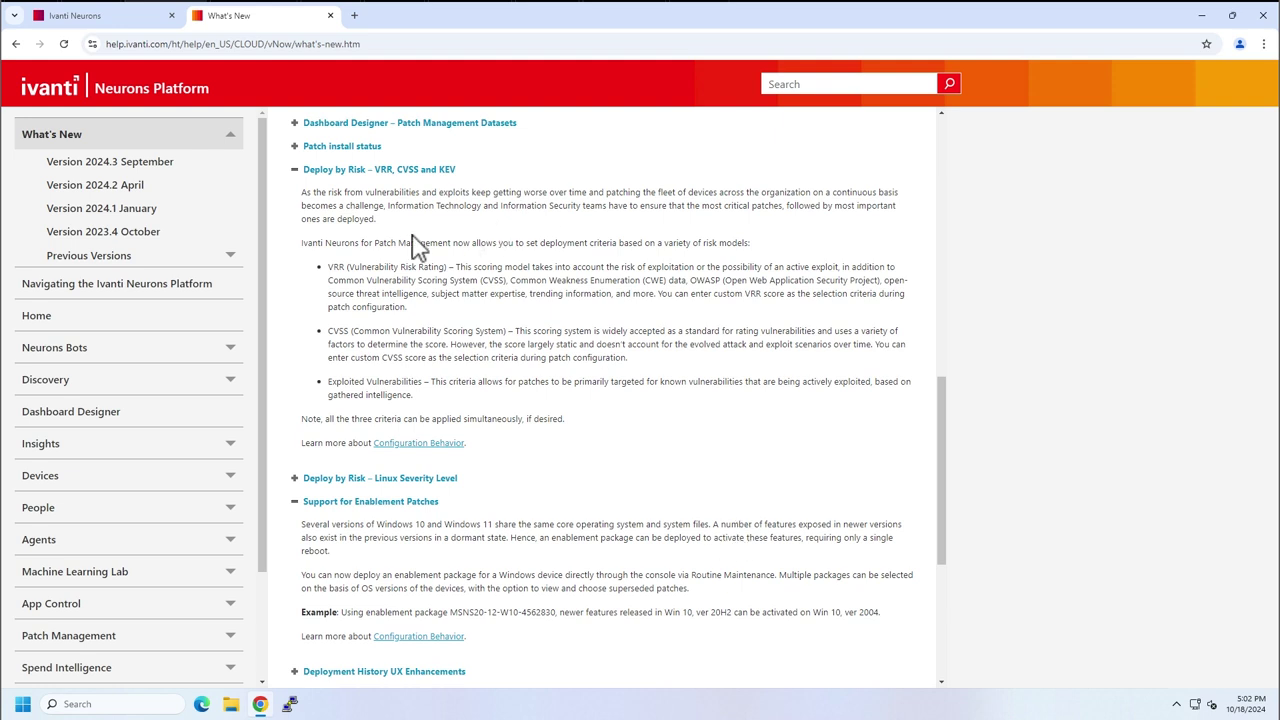
- Widen the Title column of the enablement packages table to show full package titles
{"action": "left_click", "coordinate": [100, 20]}
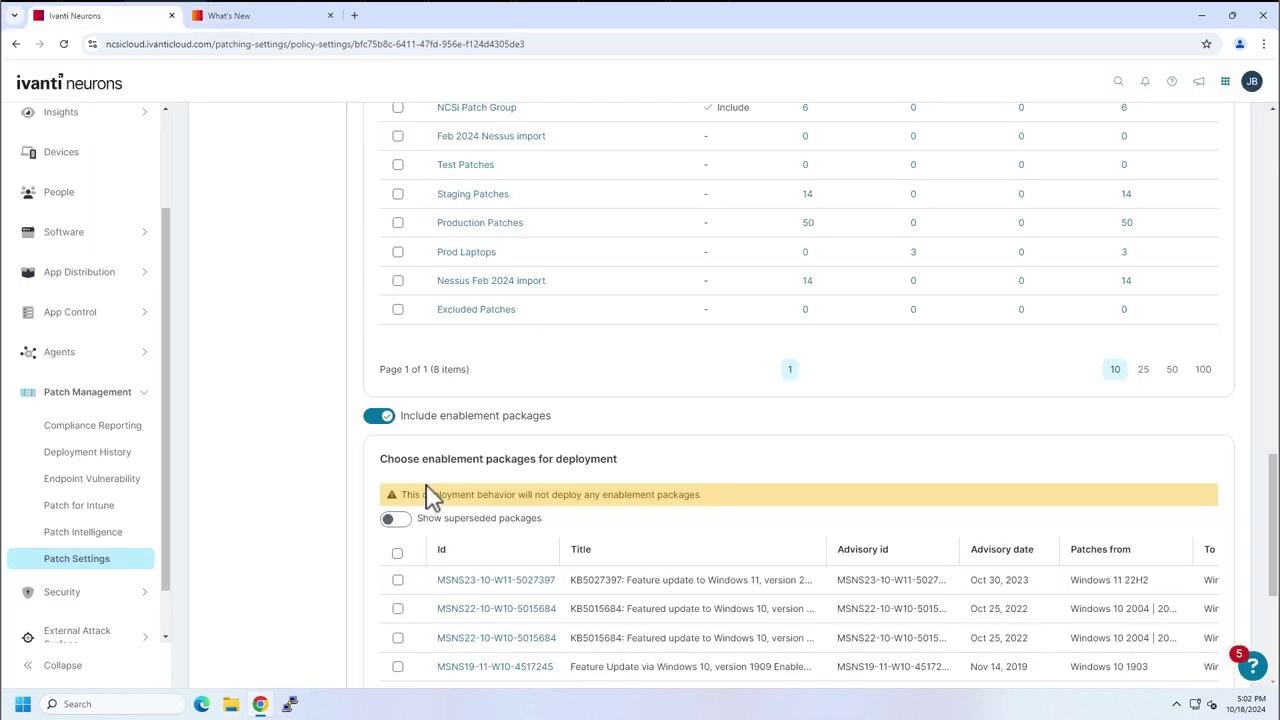
{"action": "left_click_drag", "start_coordinate": [396, 458], "coordinate": [623, 457]}
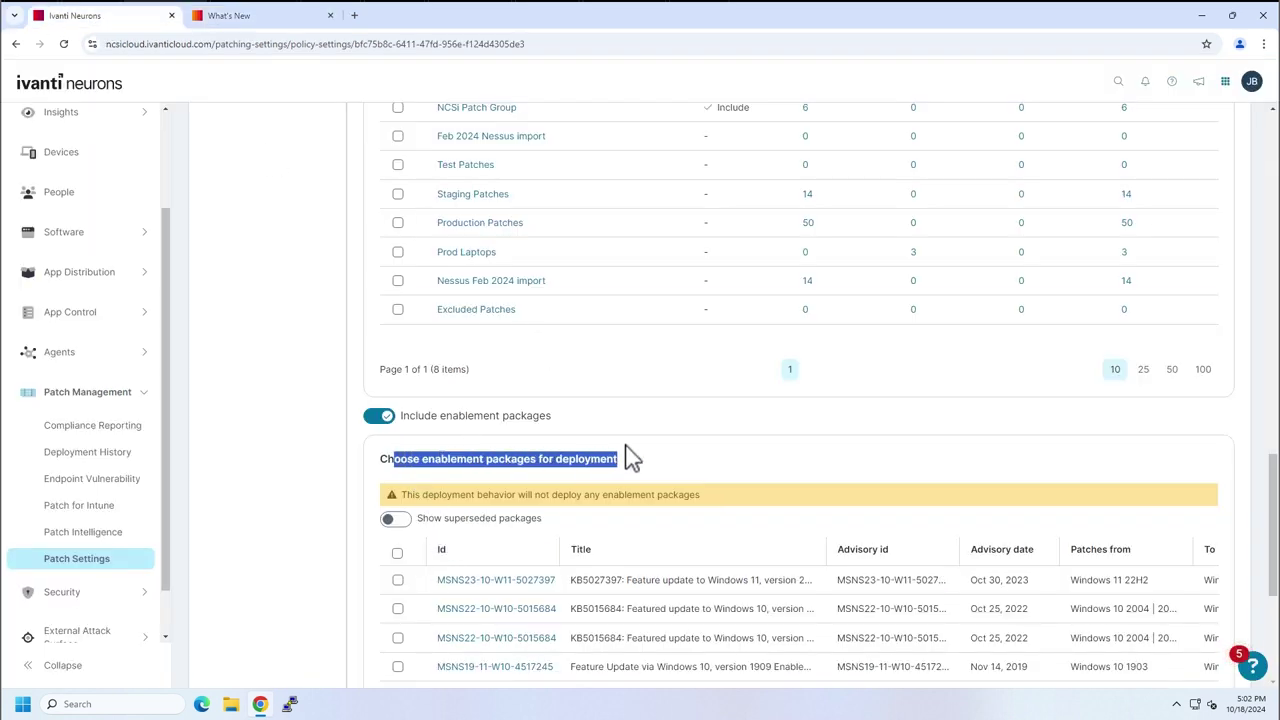
{"action": "scroll", "coordinate": [814, 449], "scroll_direction": "down", "scroll_amount": 2}
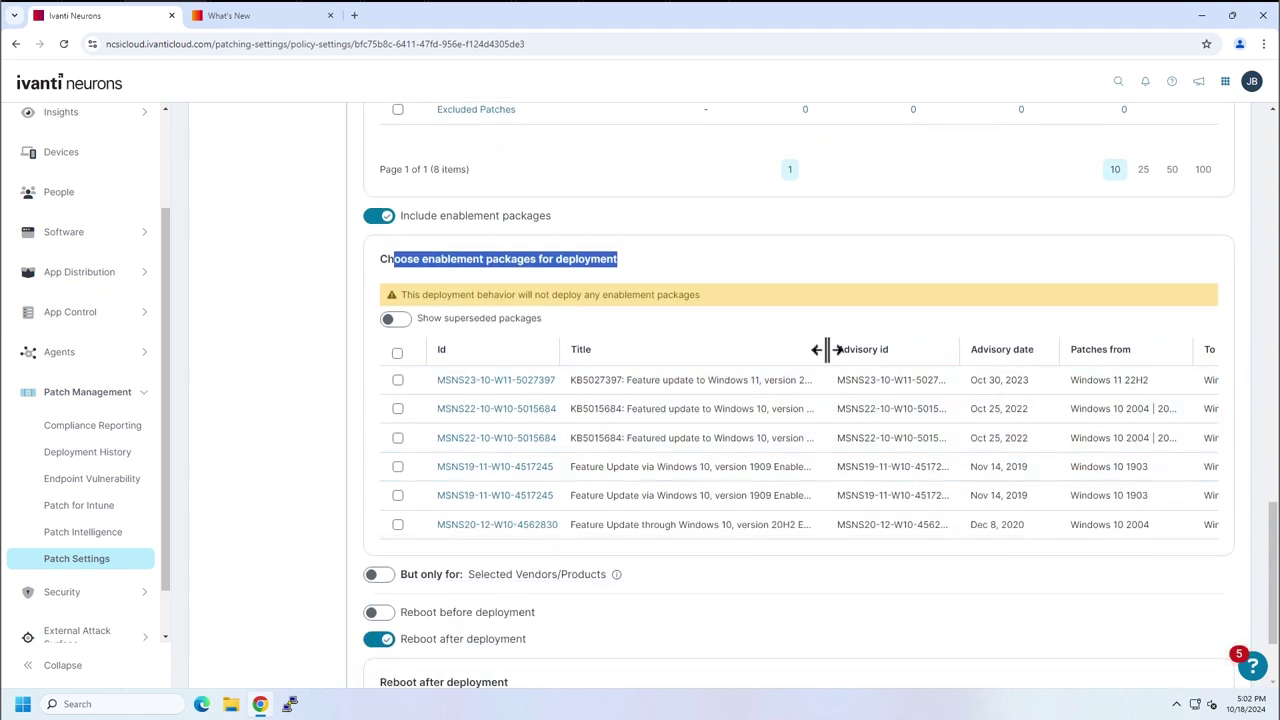
{"action": "left_click_drag", "start_coordinate": [829, 348], "coordinate": [1097, 343]}
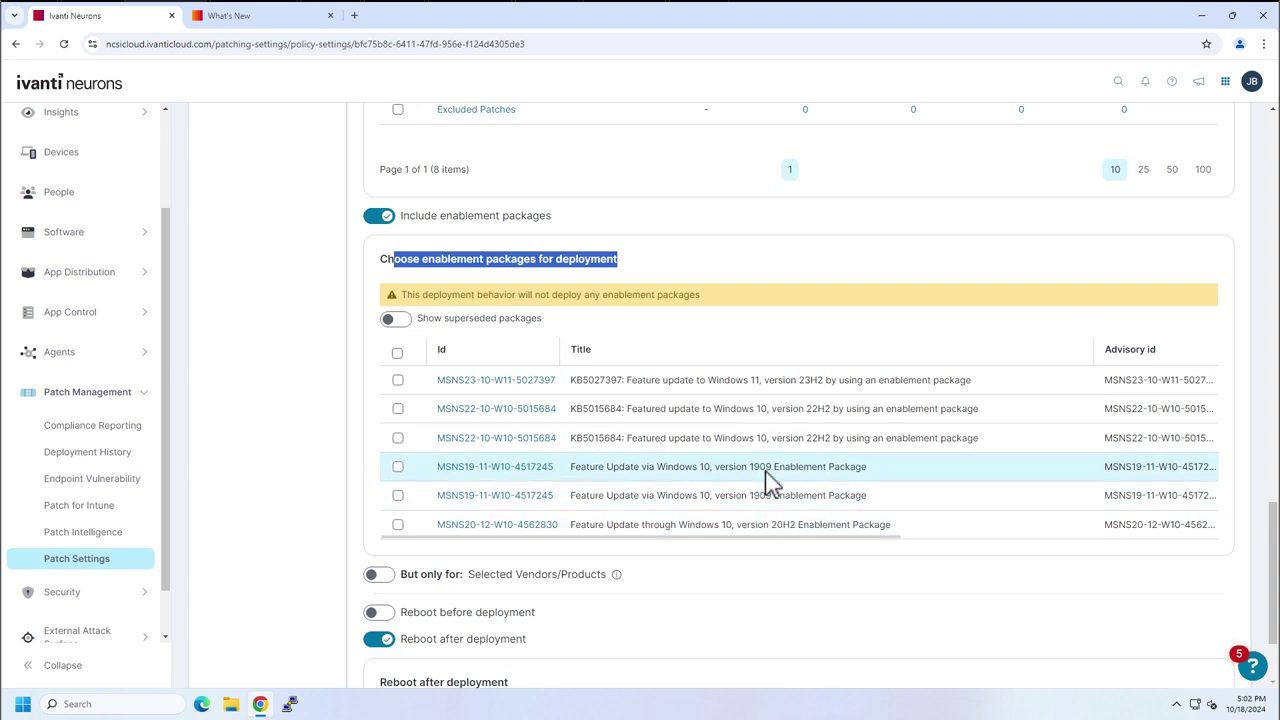
{"action": "scroll", "coordinate": [776, 450], "scroll_direction": "down", "scroll_amount": 2}
{"action": "left_click", "coordinate": [792, 320]}
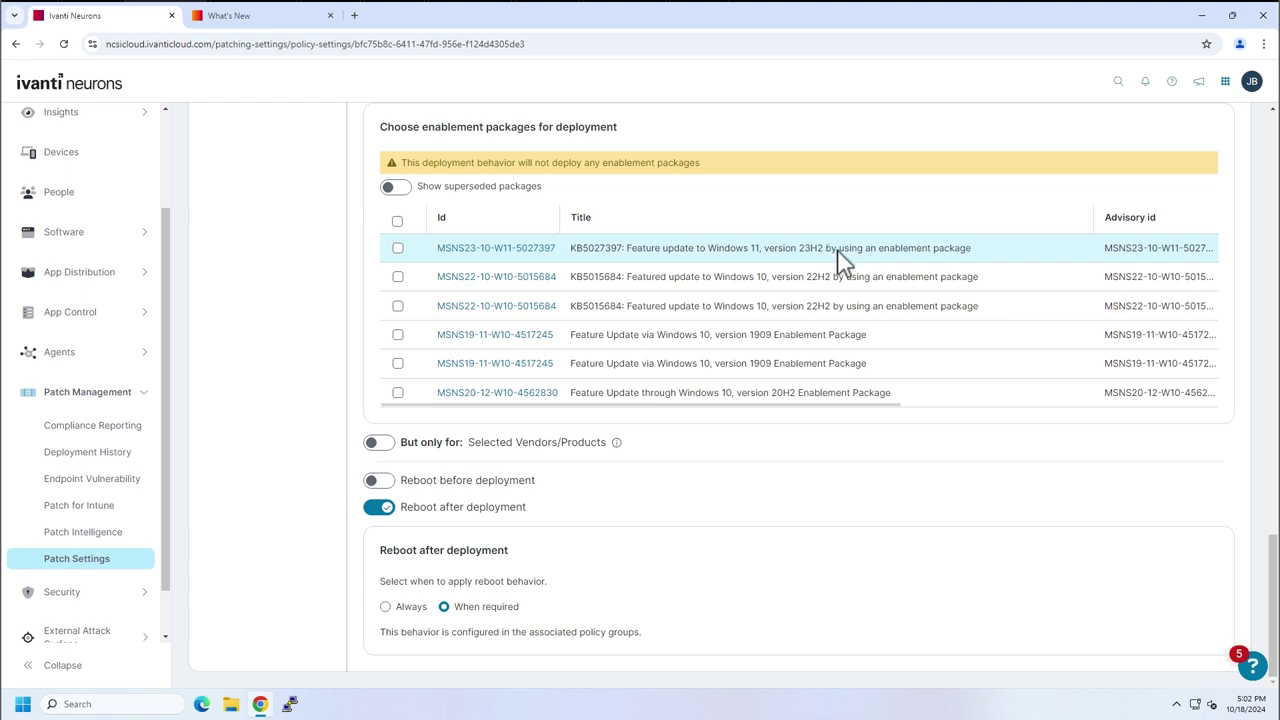
- Show superseded packages and select KB5027397 (Windows 11 23H2) and KB5015684 (Windows 10 22H2)
{"action": "left_click", "coordinate": [395, 189]}
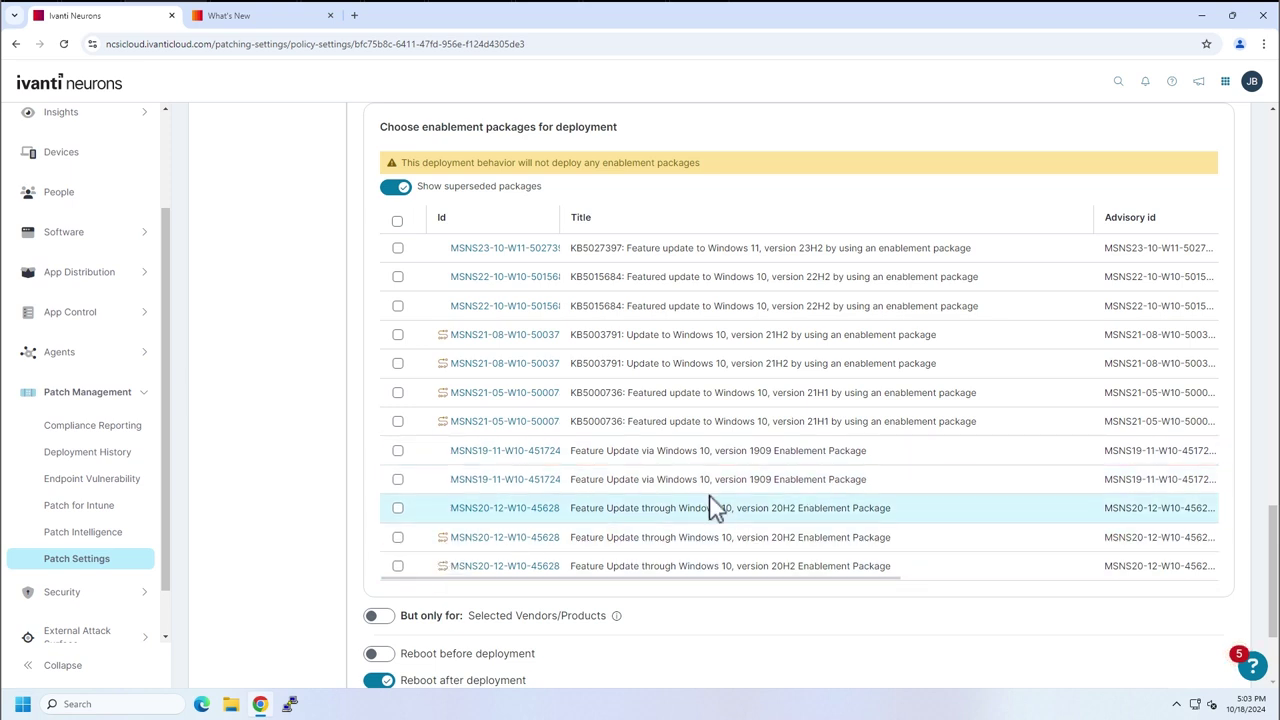
{"action": "left_click", "coordinate": [397, 248]}
{"action": "left_click", "coordinate": [398, 249]}
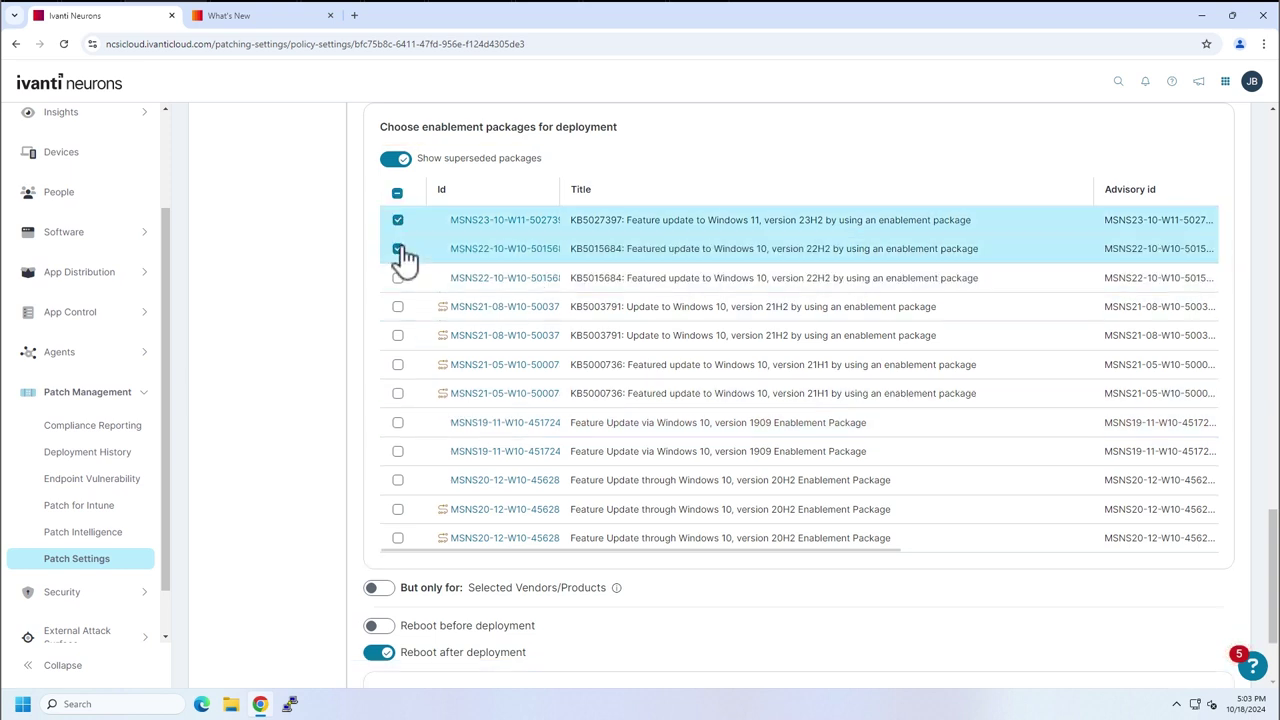